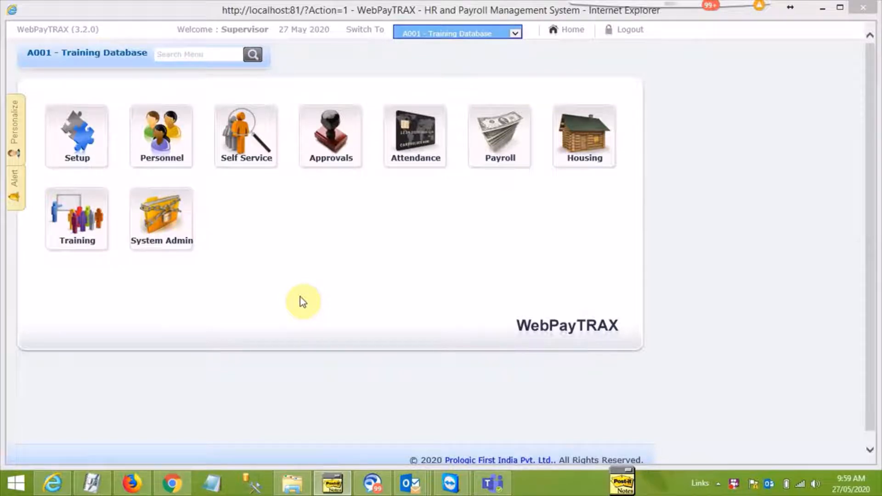
Open the Personnel module's Employee Expiry Documents form and select the chief accountant's employee record
{"action": "left_click", "coordinate": [171, 159]}
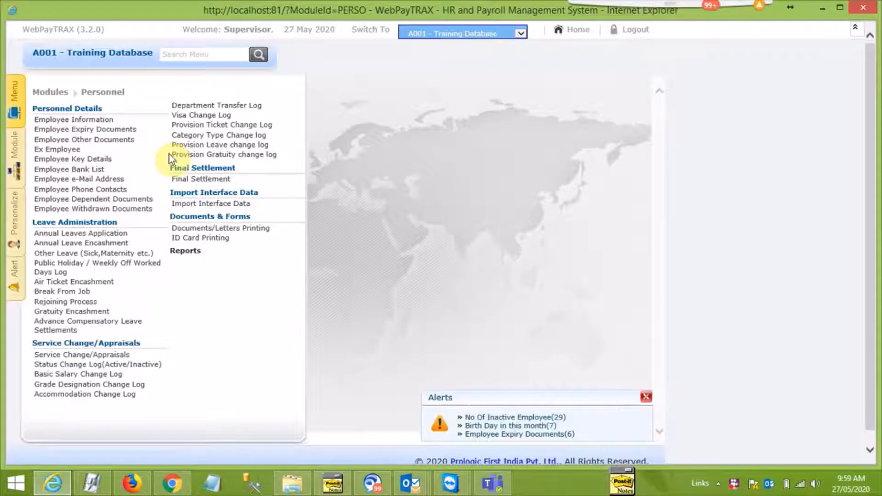
{"action": "left_click", "coordinate": [123, 133]}
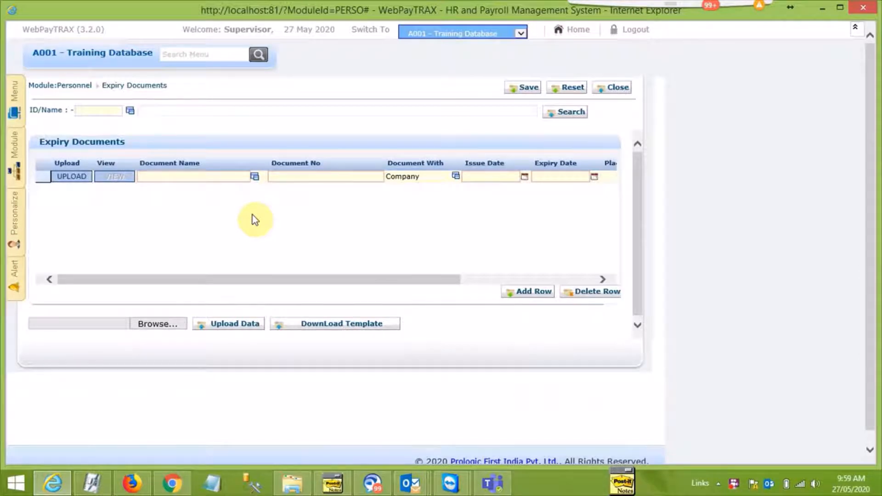
{"action": "left_click", "coordinate": [131, 111]}
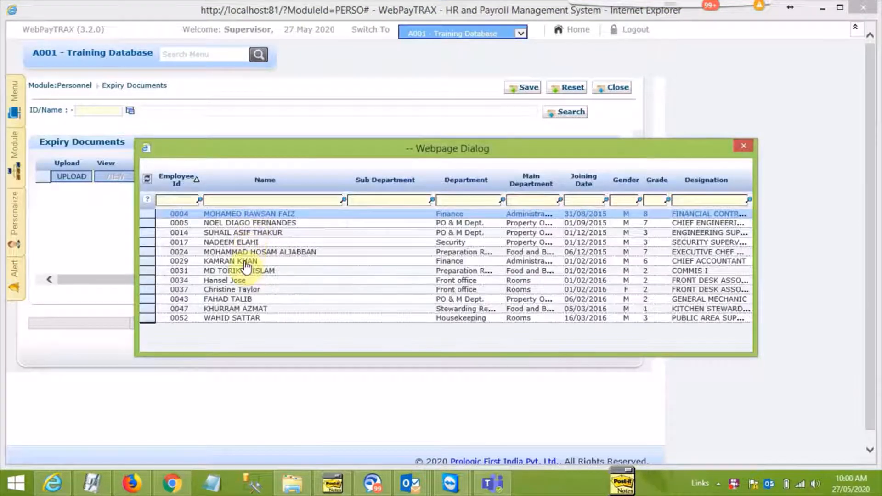
{"action": "double_click", "coordinate": [245, 261]}
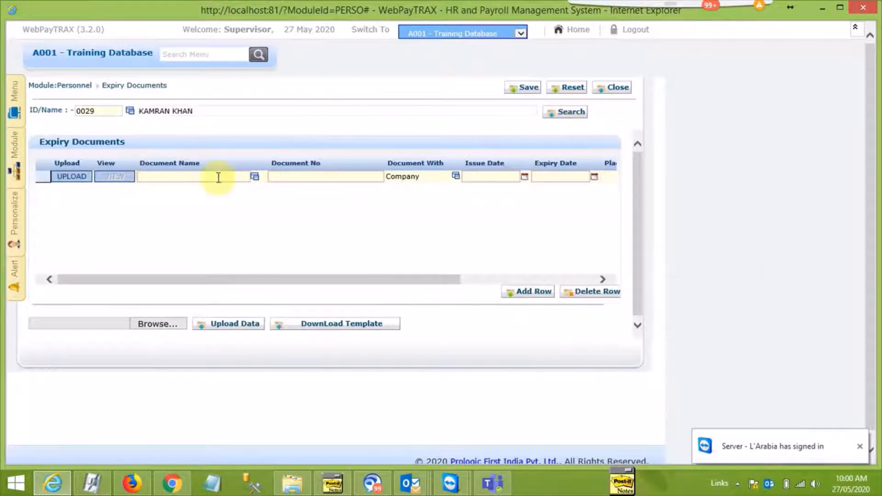
Set the document name to PASSPORT and enter the passport number in the first expiry document row
{"action": "left_click", "coordinate": [255, 177]}
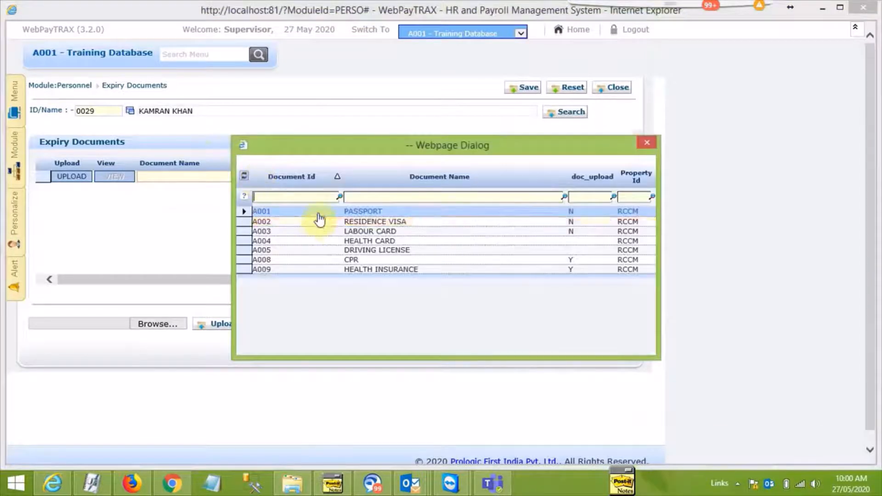
{"action": "double_click", "coordinate": [320, 220]}
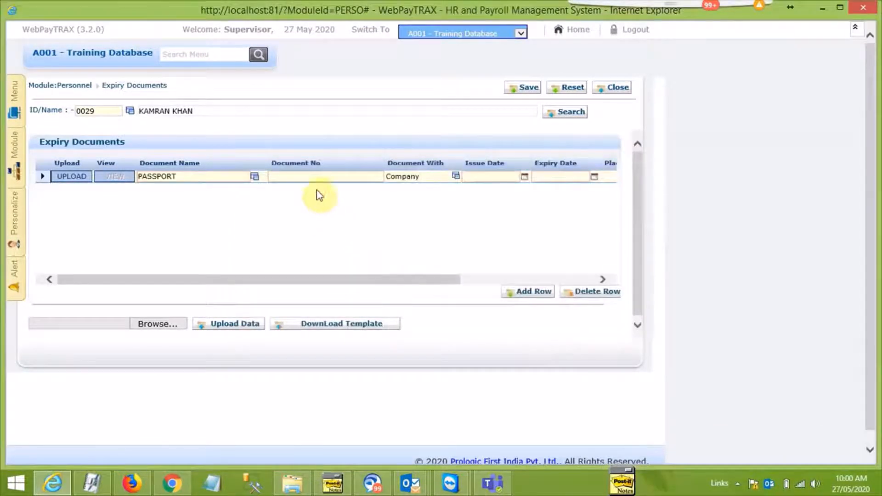
{"action": "left_click", "coordinate": [318, 176]}
{"action": "type", "text": "H4554"}
{"action": "left_click", "coordinate": [479, 180]}
{"action": "left_click", "coordinate": [543, 176]}
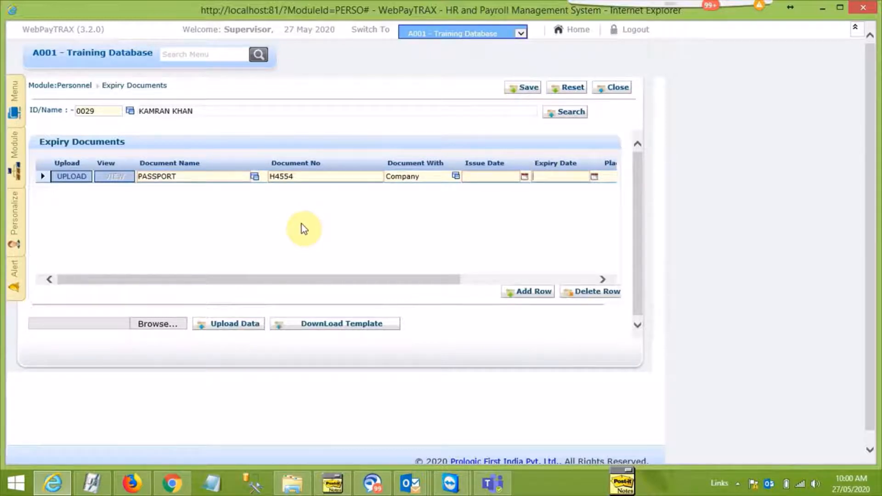
Download the expiry document upload template and open SUP_TemplateExpiryDocumentUpload.csv in a maximized Excel window, accepting the file format warnings
{"action": "left_click", "coordinate": [330, 326]}
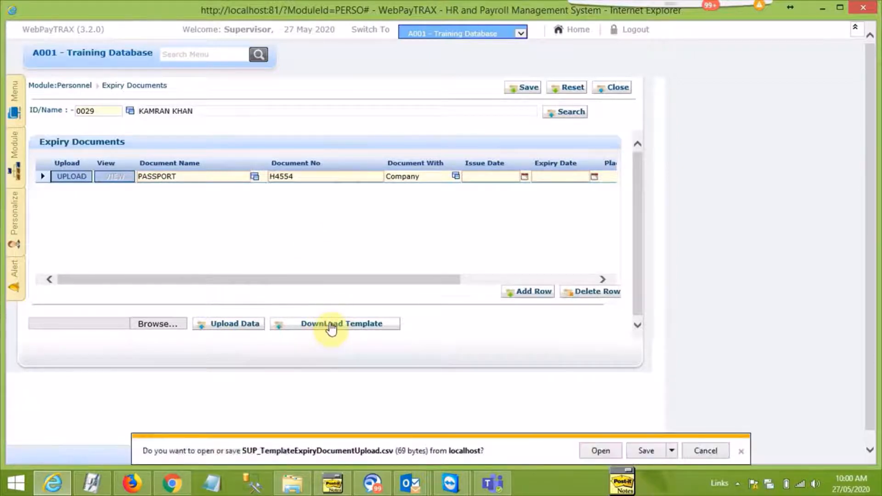
{"action": "left_click", "coordinate": [598, 453]}
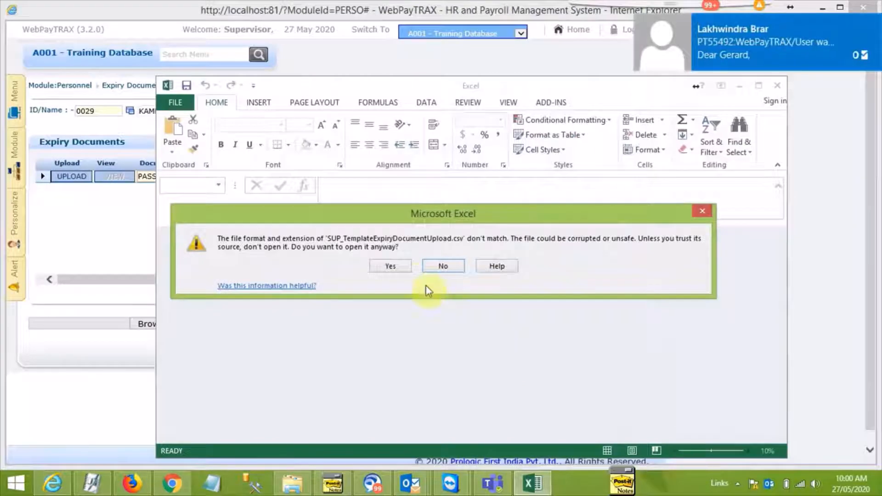
{"action": "left_click", "coordinate": [400, 268]}
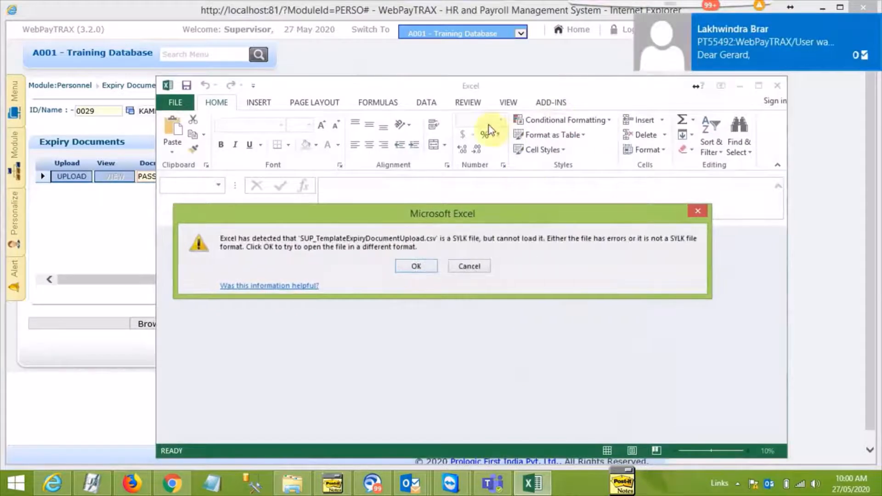
{"action": "left_click", "coordinate": [416, 267]}
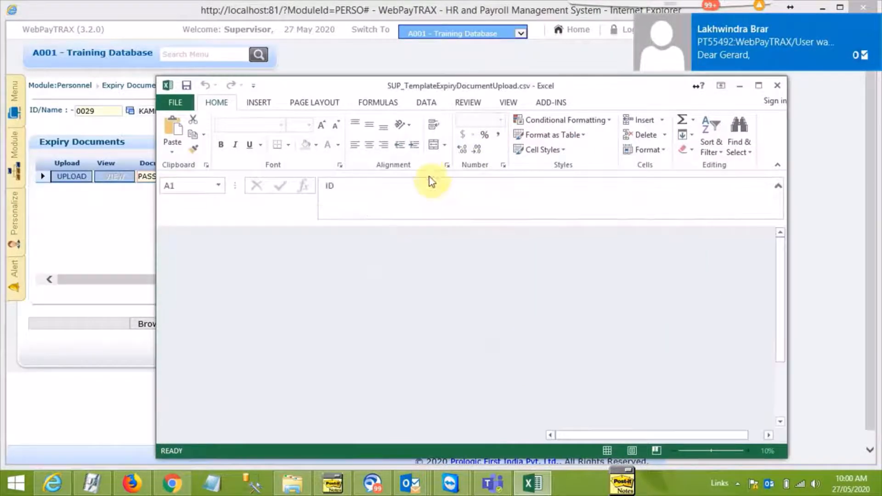
{"action": "double_click", "coordinate": [428, 86]}
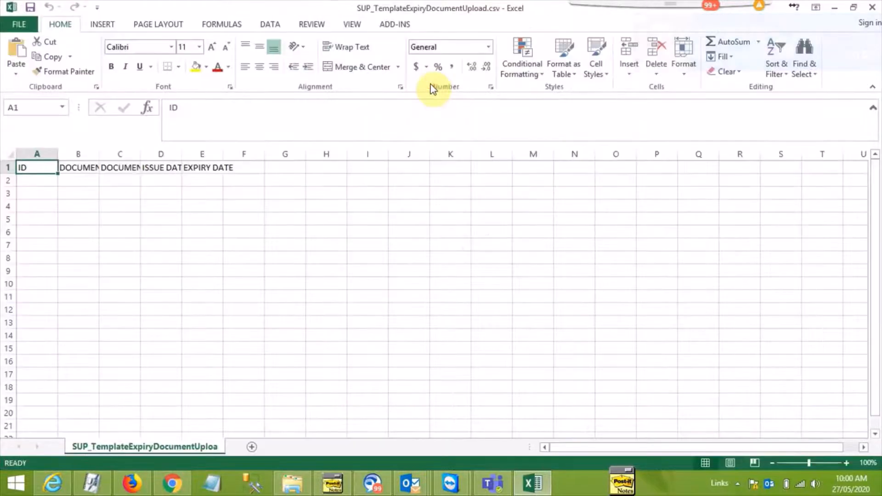
Widen the DOCUMENT TYPE, DOCUMENT NO and ISSUE DATE columns to fit their headings
{"action": "double_click", "coordinate": [99, 157]}
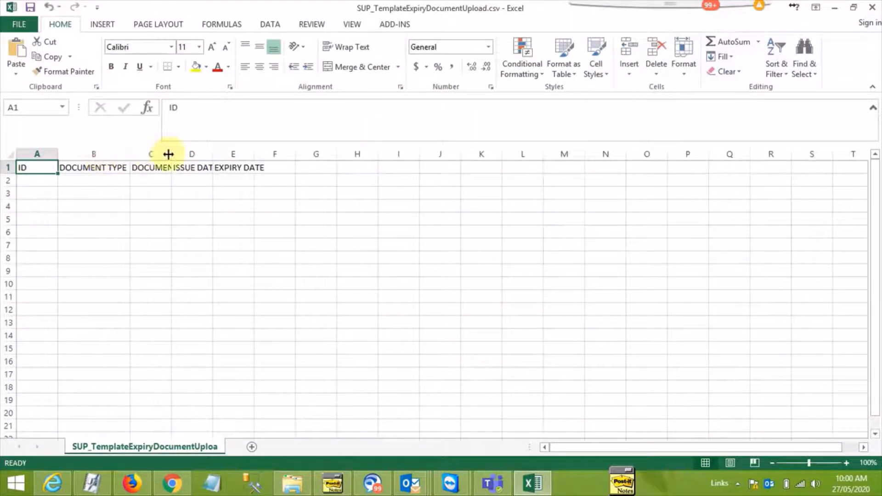
{"action": "left_click_drag", "start_coordinate": [171, 154], "coordinate": [197, 154]}
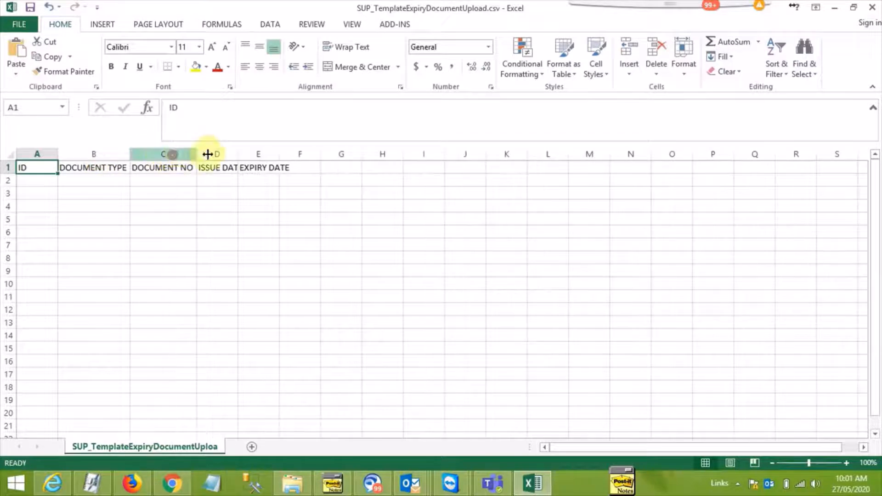
{"action": "double_click", "coordinate": [238, 154]}
Enter the first employee's ID and the document type PASSPORT in row 2
{"action": "left_click", "coordinate": [39, 183]}
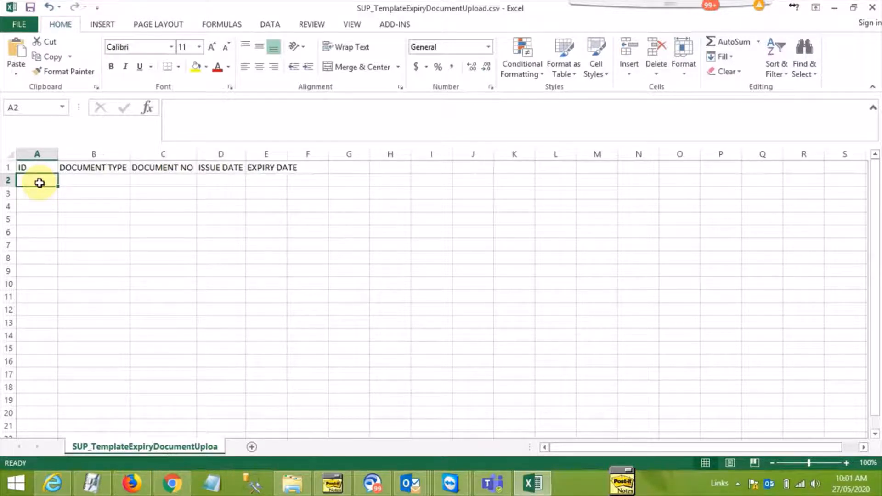
{"action": "type", "text": "5050"}
{"action": "key", "text": "Tab"}
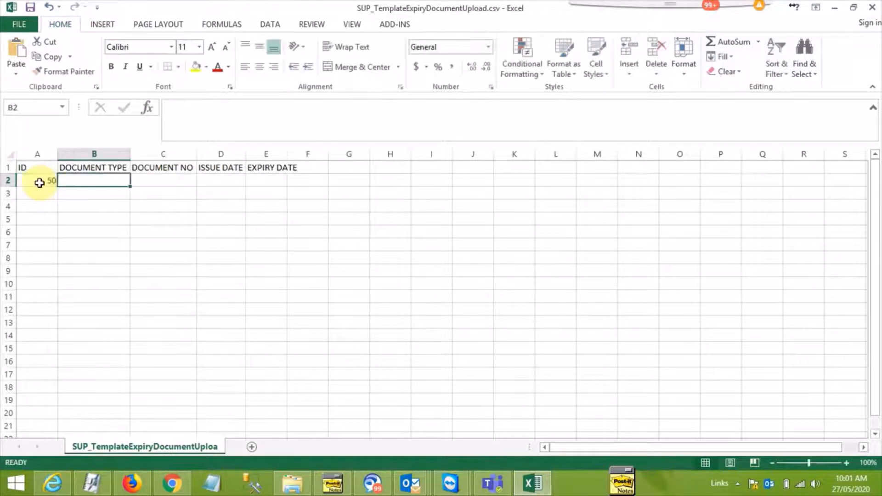
{"action": "type", "text": "PAS"}
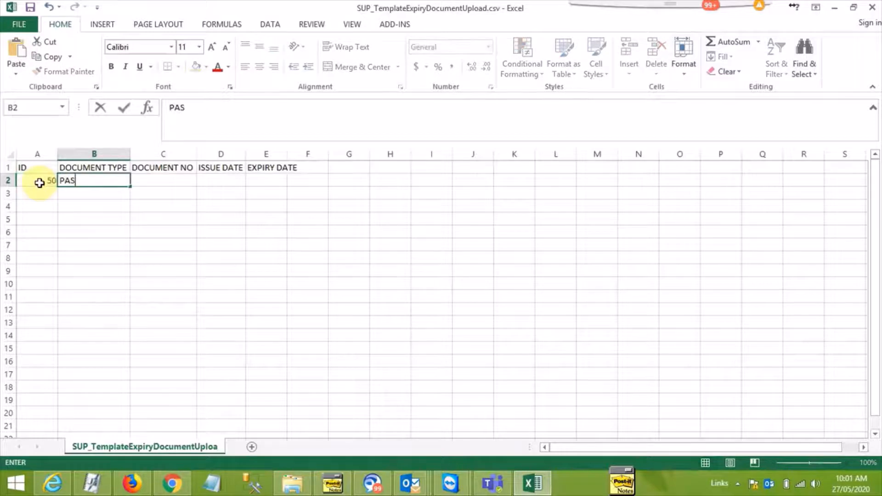
{"action": "type", "text": "SPORT"}
{"action": "key", "text": "Tab"}
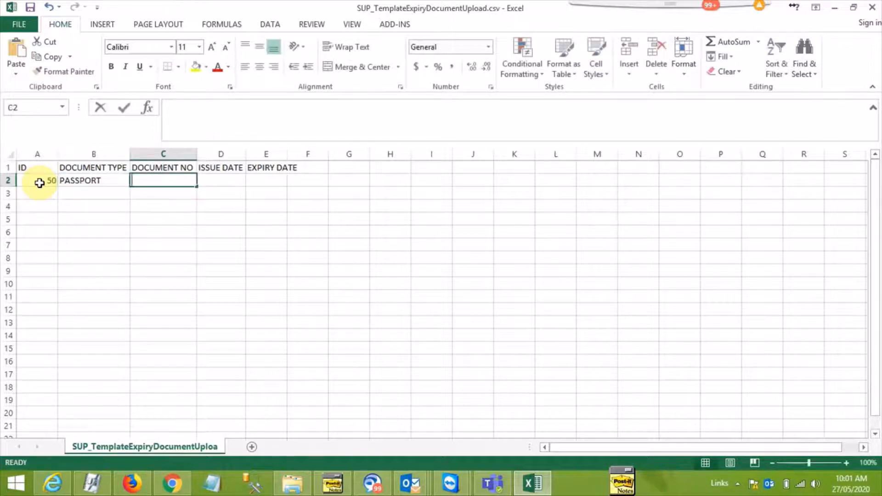
Complete row 2 with the passport number, issue date 01/01/2000 and expiry date 31/12/2020
{"action": "type", "text": "K8338373"}
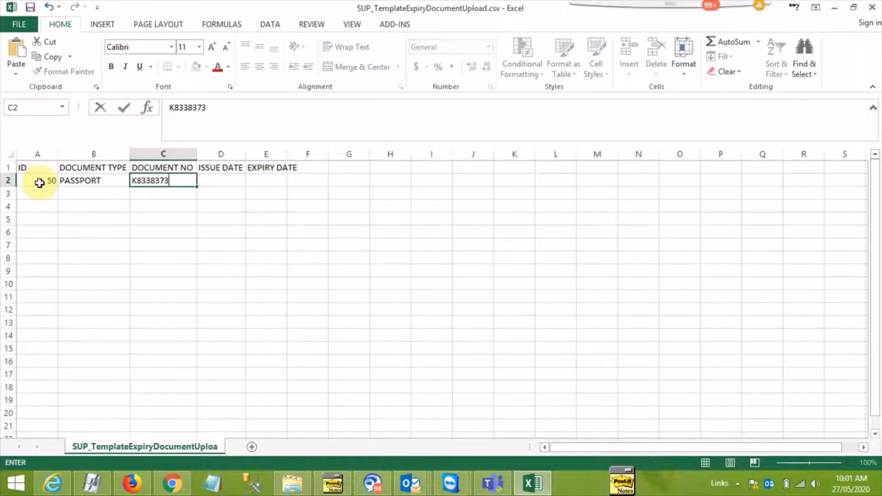
{"action": "key", "text": "Tab"}
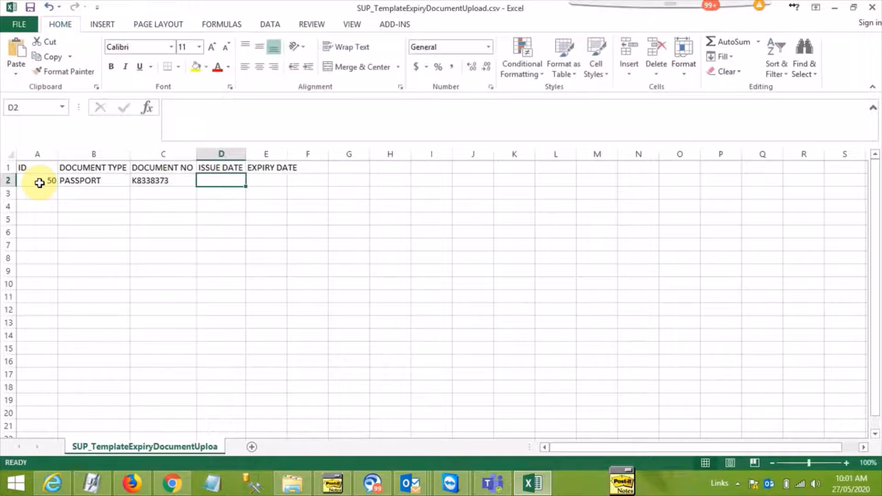
{"action": "type", "text": "01/01/"}
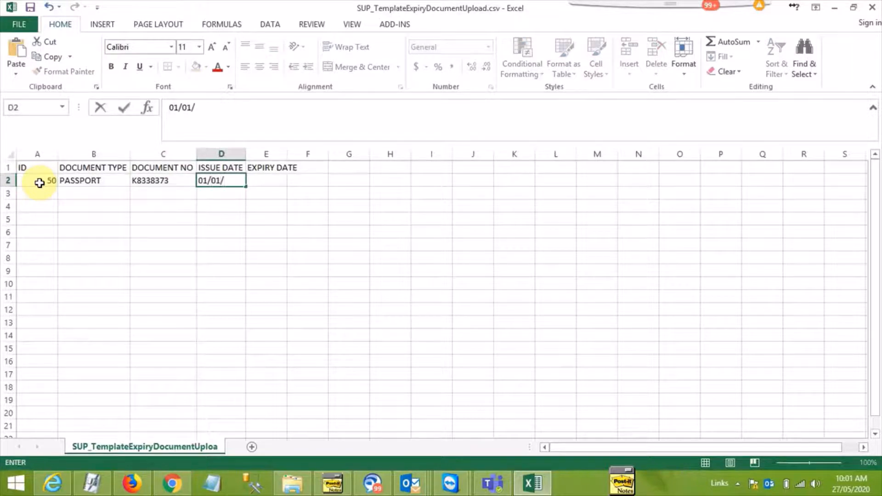
{"action": "type", "text": "2000"}
{"action": "key", "text": "Tab"}
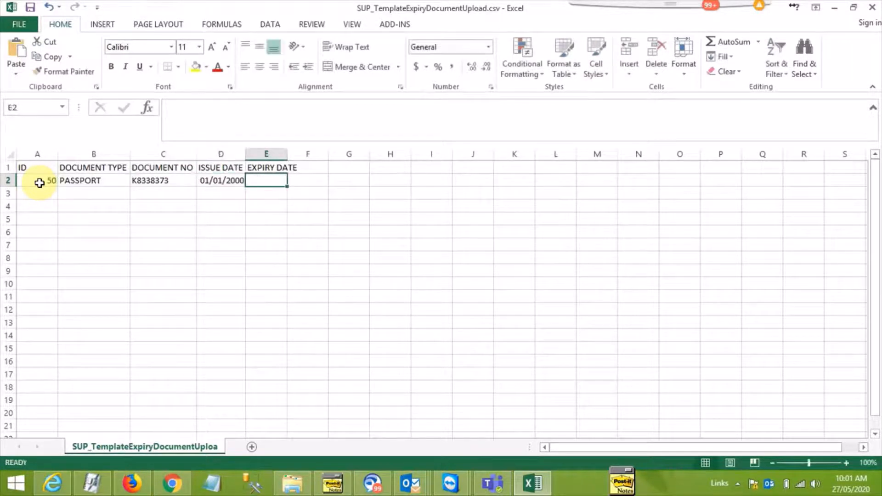
{"action": "type", "text": "31/12"}
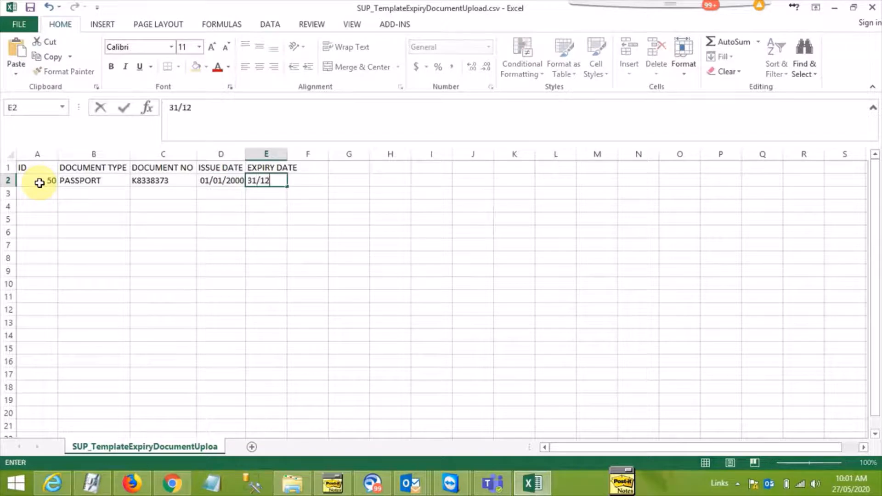
{"action": "type", "text": "/2020"}
{"action": "key", "text": "Return"}
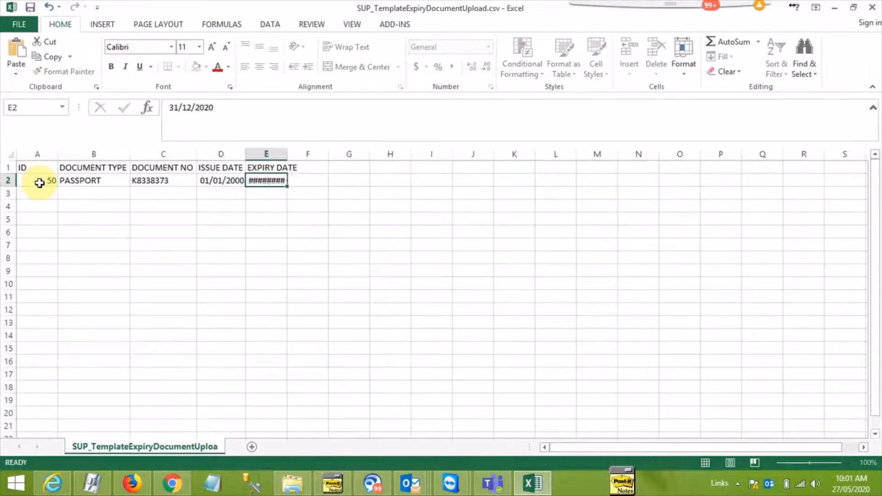
Enter the second employee's ID in row 3 and copy the document details from B2:E2 into that row
{"action": "key", "text": "Left"}
{"action": "key", "text": "Left"}
{"action": "key", "text": "Left"}
{"action": "key", "text": "Left"}
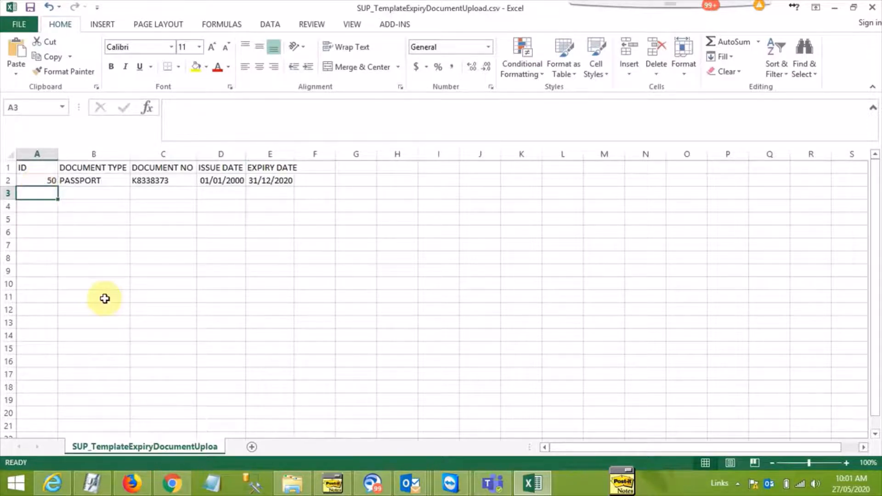
{"action": "type", "text": "0051"}
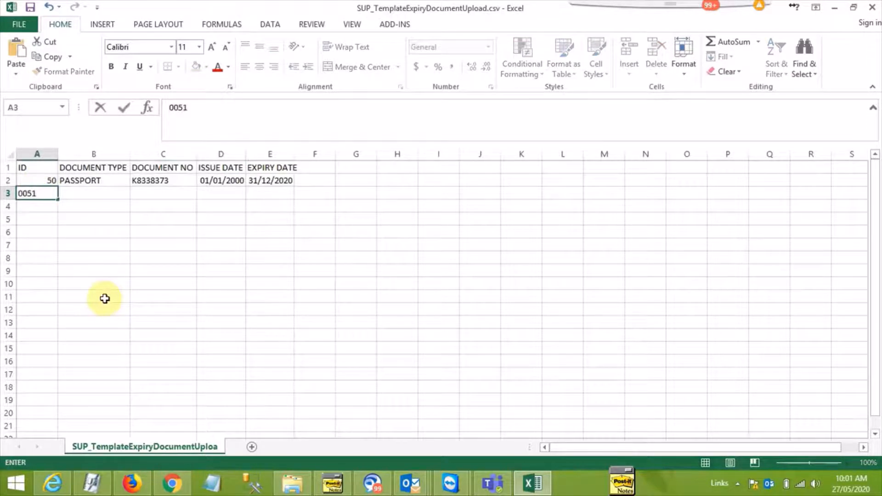
{"action": "key", "text": "Tab"}
{"action": "key", "text": "Up"}
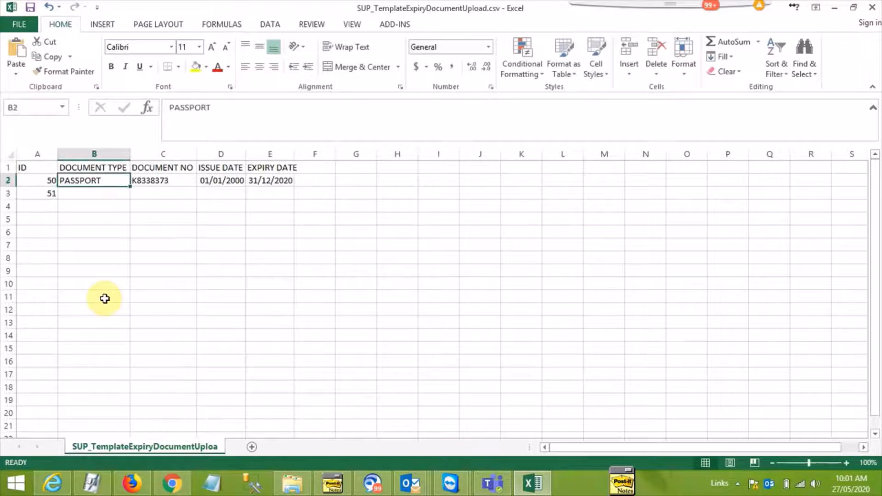
{"action": "key", "text": "shift+Right"}
{"action": "key", "text": "shift+Right"}
{"action": "key", "text": "shift+Right"}
{"action": "key", "text": "ctrl+c"}
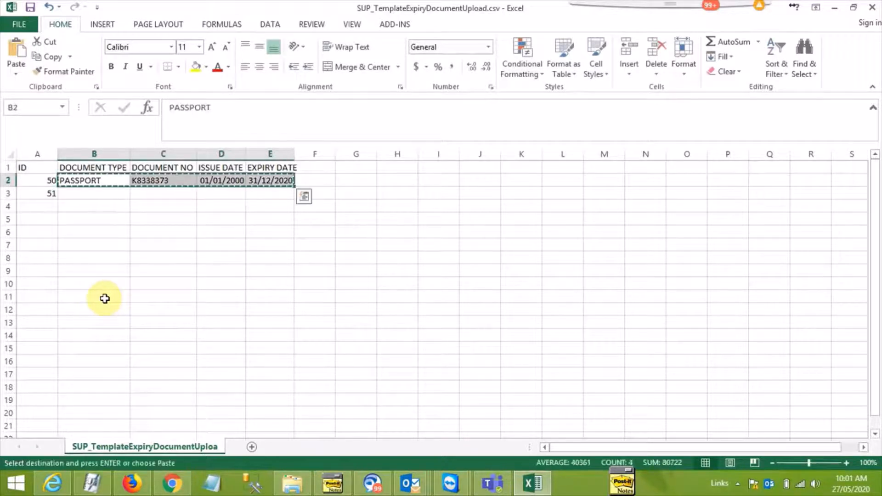
{"action": "key", "text": "Down"}
{"action": "key", "text": "Return"}
Replace the document number in row 3 with a different one and set its expiry date to 31/12/2021
{"action": "key", "text": "Right"}
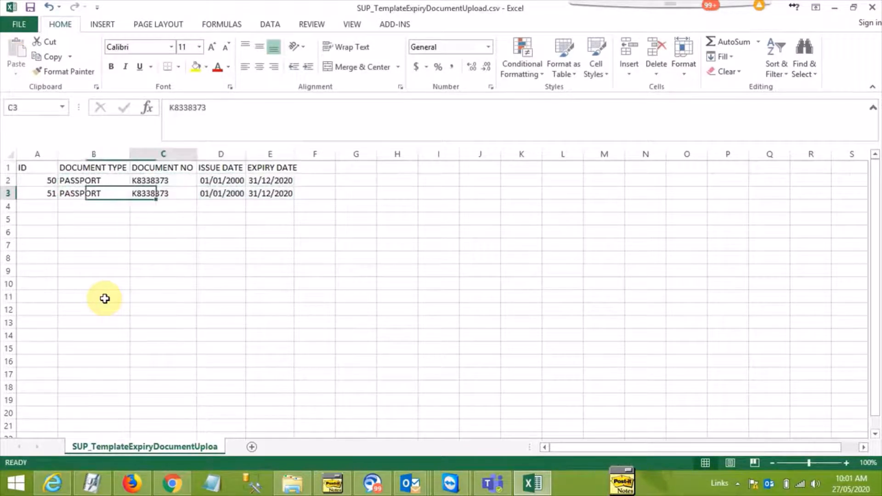
{"action": "type", "text": "4644444"}
{"action": "key", "text": "Tab"}
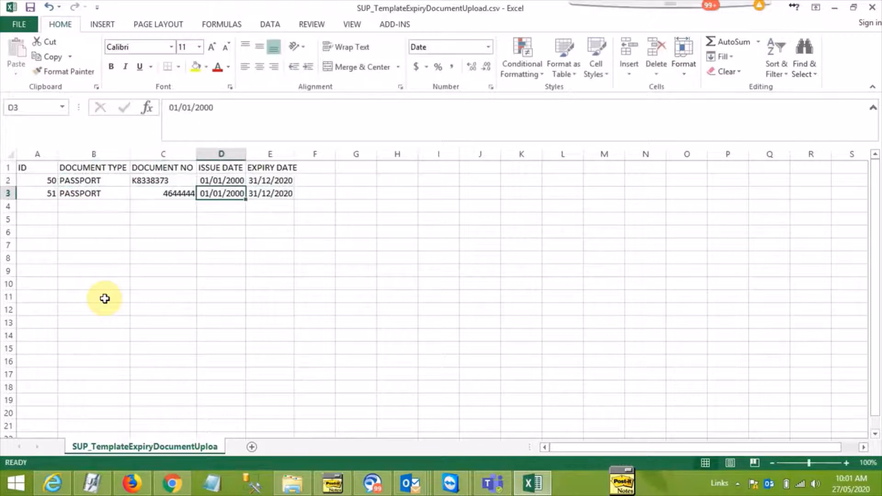
{"action": "key", "text": "Tab"}
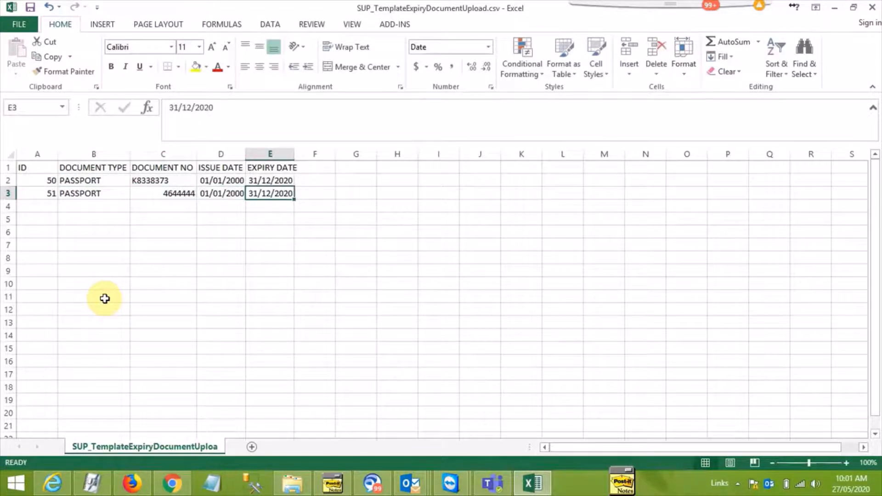
{"action": "key", "text": "F2"}
{"action": "key", "text": "BackSpace"}
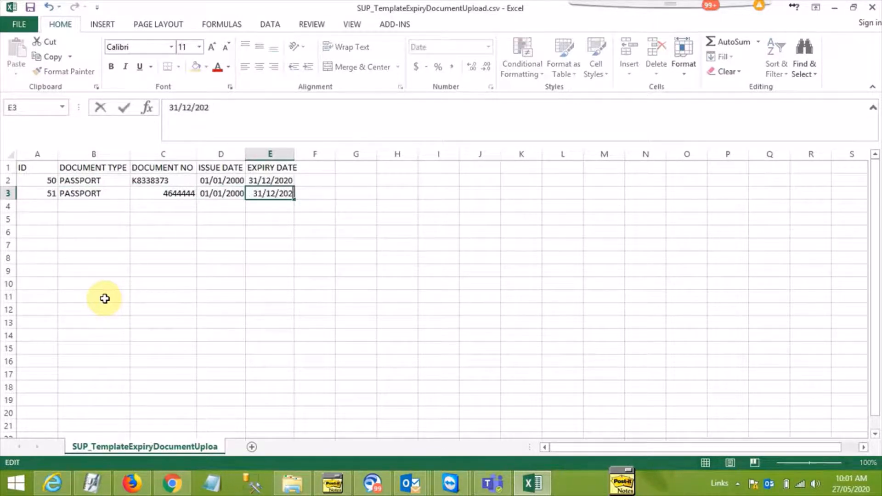
{"action": "type", "text": "1"}
{"action": "key", "text": "Return"}
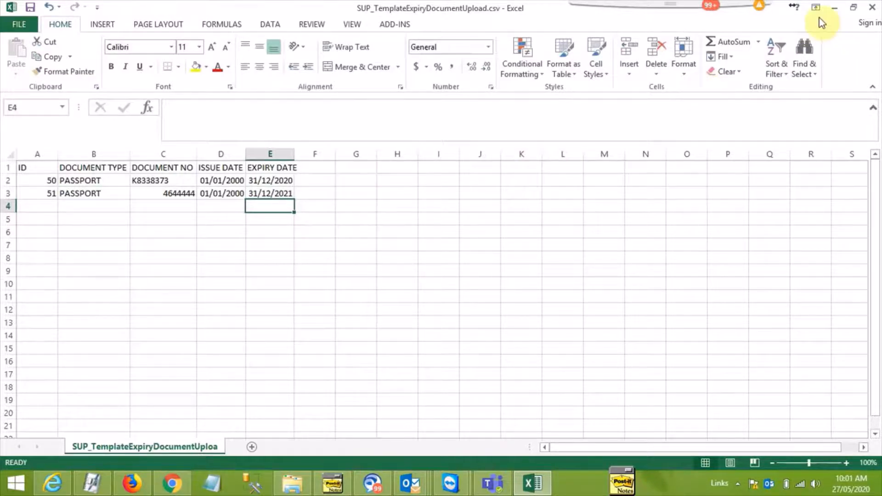
Close the template workbook without saving the changes and return to the Expiry Documents form
{"action": "left_click", "coordinate": [872, 6]}
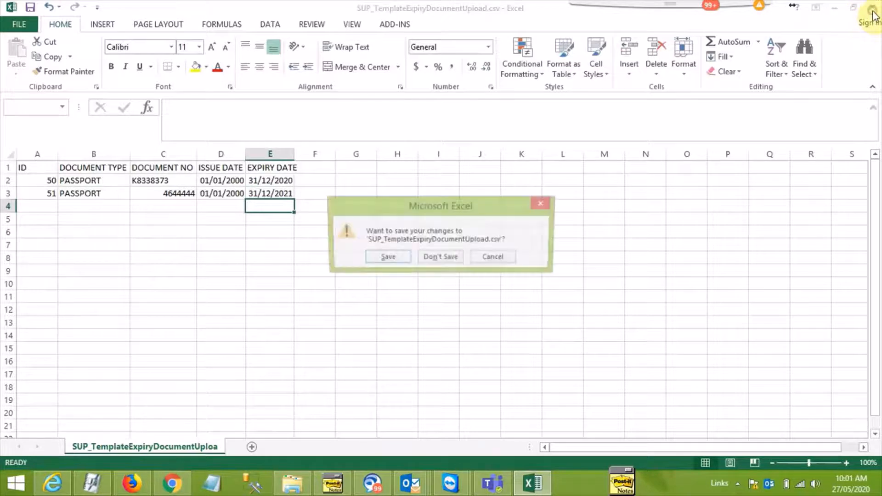
{"action": "left_click", "coordinate": [454, 258]}
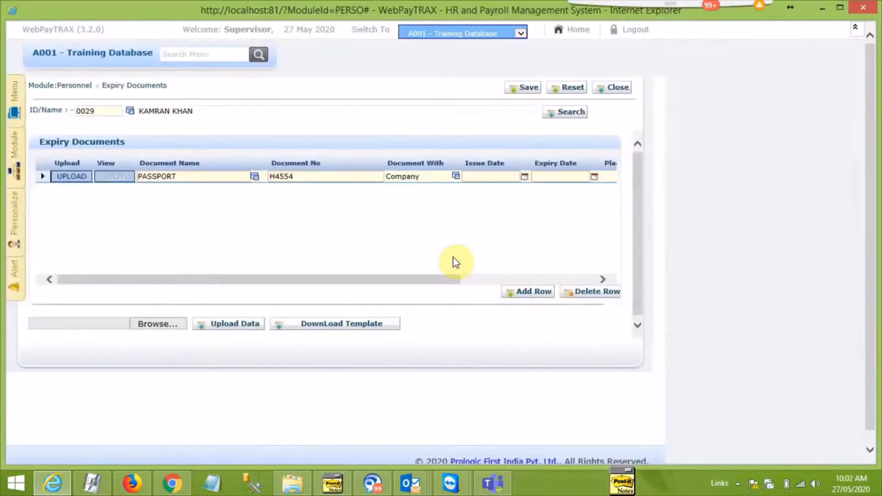
Reopen the Employee Expiry Documents form blank and upload SUP_TemplateExpiryDocumentUpload.csv from the Desktop as bulk data
{"action": "left_click", "coordinate": [616, 88]}
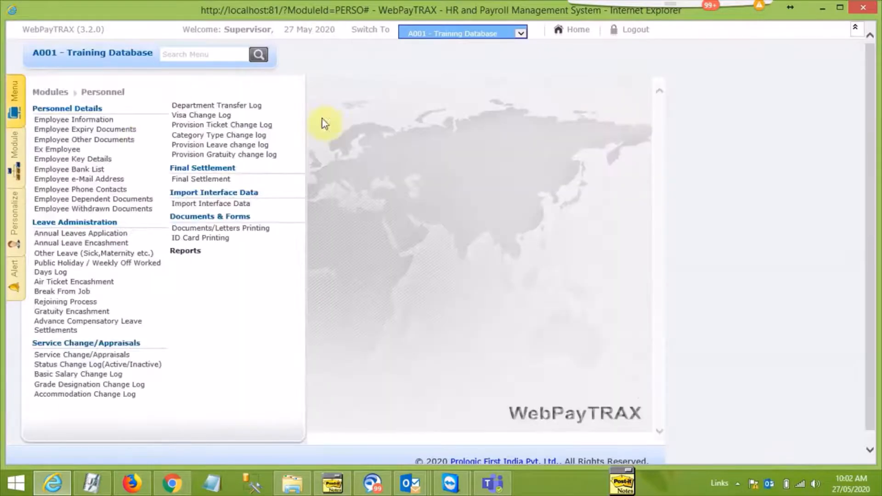
{"action": "left_click", "coordinate": [95, 132]}
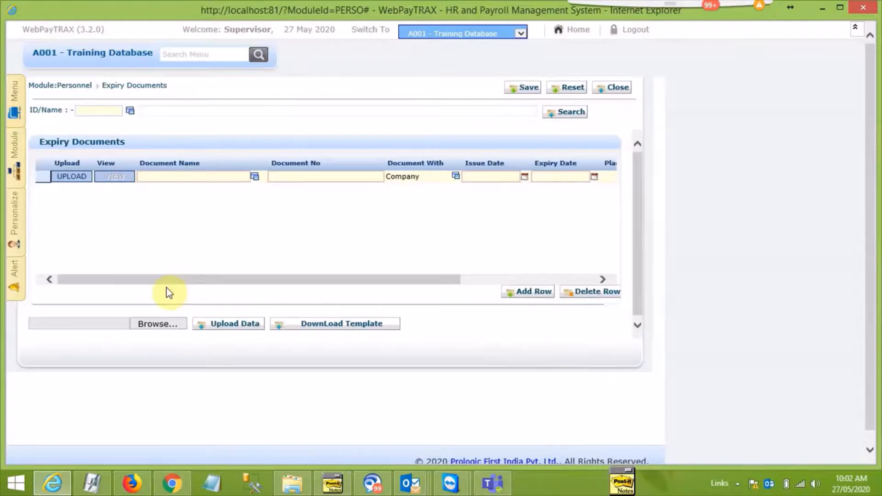
{"action": "left_click", "coordinate": [154, 326]}
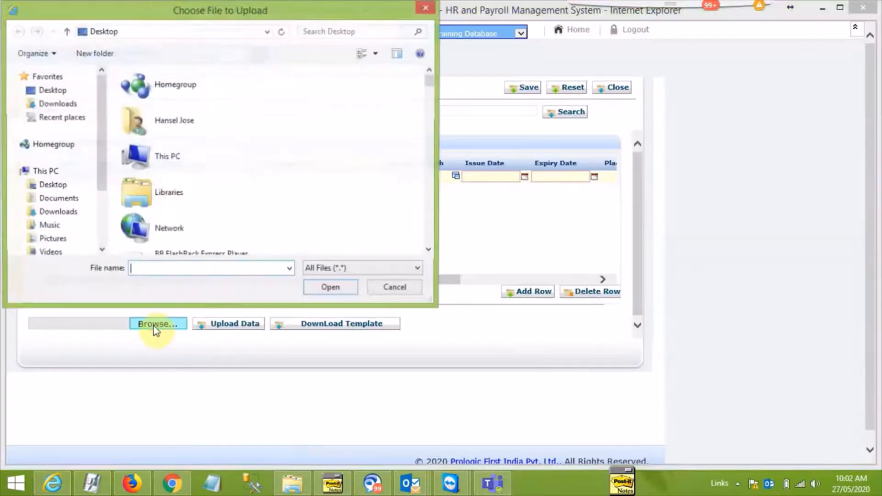
{"action": "left_click", "coordinate": [168, 162]}
{"action": "type", "text": "su"}
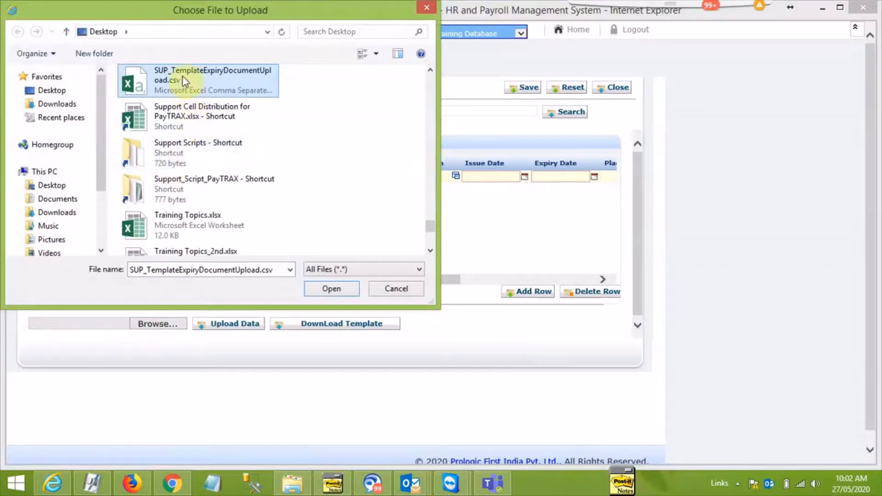
{"action": "left_click", "coordinate": [178, 77]}
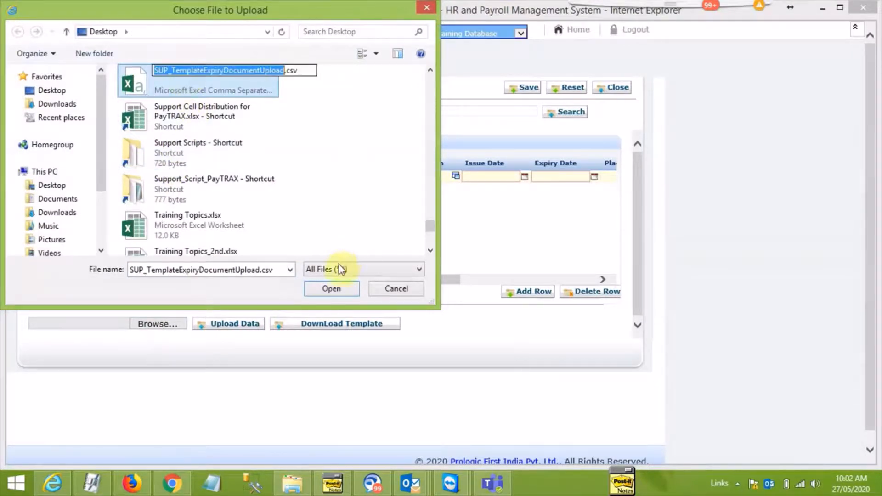
{"action": "left_click", "coordinate": [332, 289]}
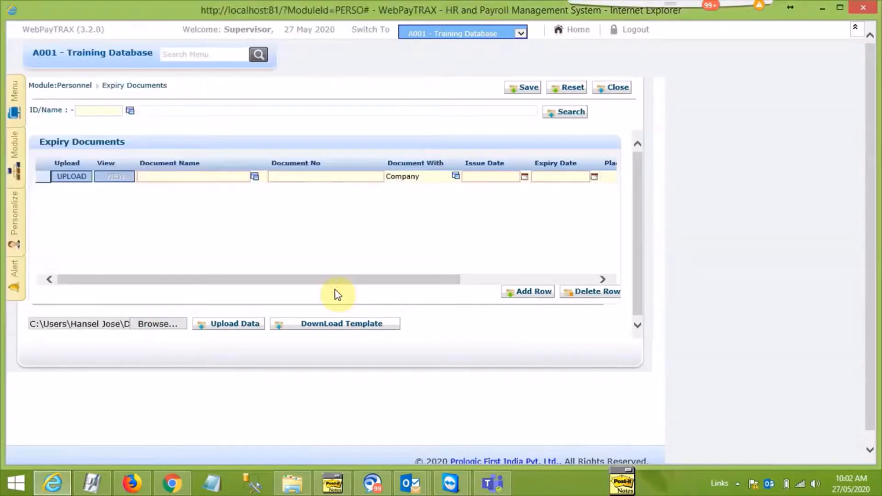
{"action": "left_click", "coordinate": [236, 327]}
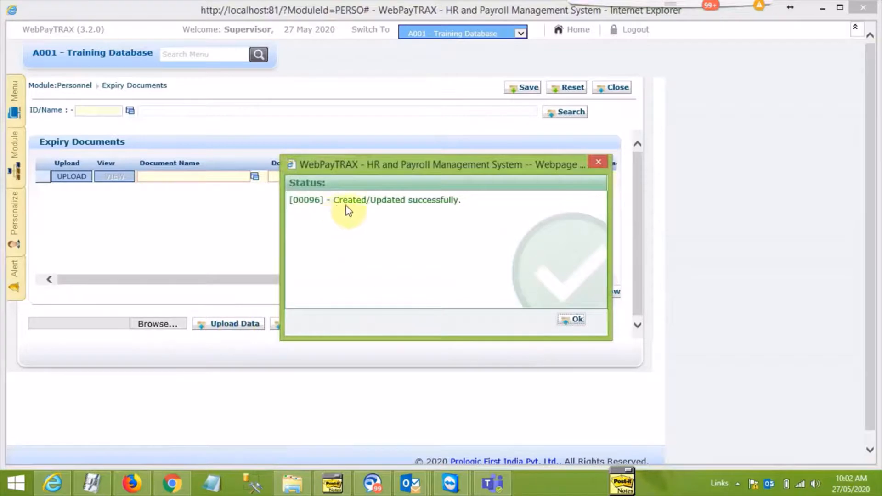
{"action": "left_click", "coordinate": [569, 319]}
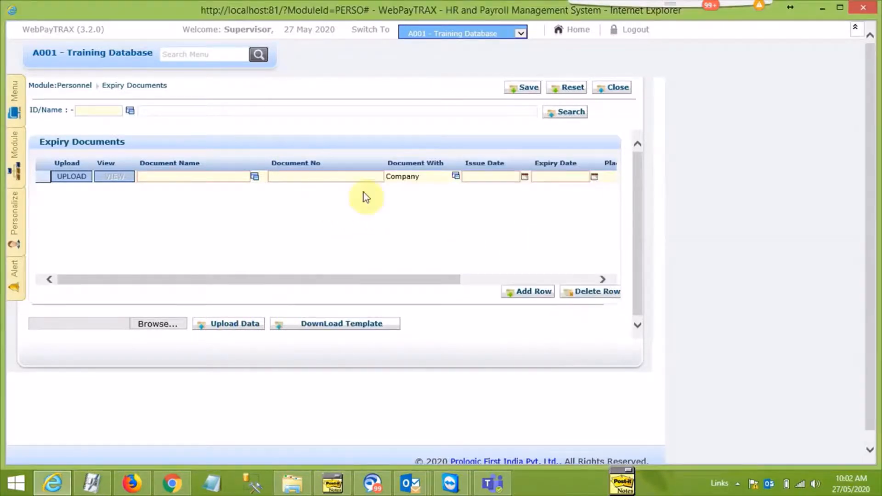
{"action": "left_click", "coordinate": [103, 110]}
{"action": "type", "text": "HANSE"}
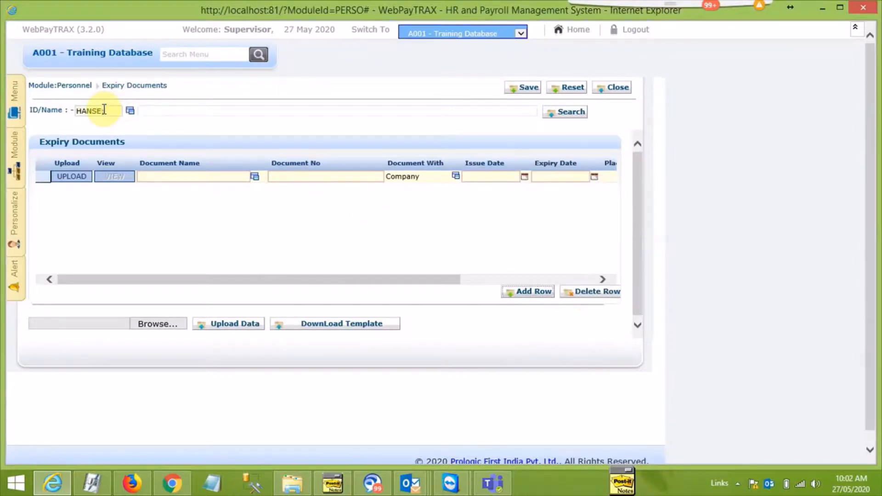
{"action": "left_click", "coordinate": [130, 111]}
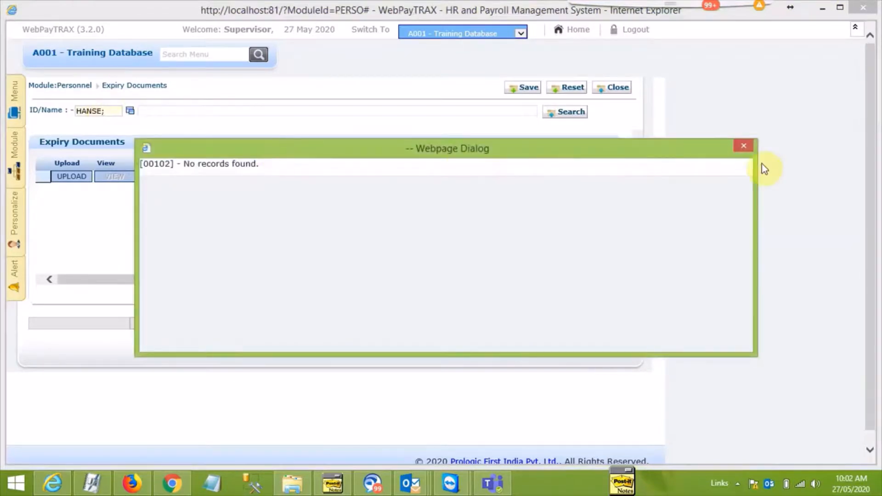
{"action": "left_click", "coordinate": [743, 146]}
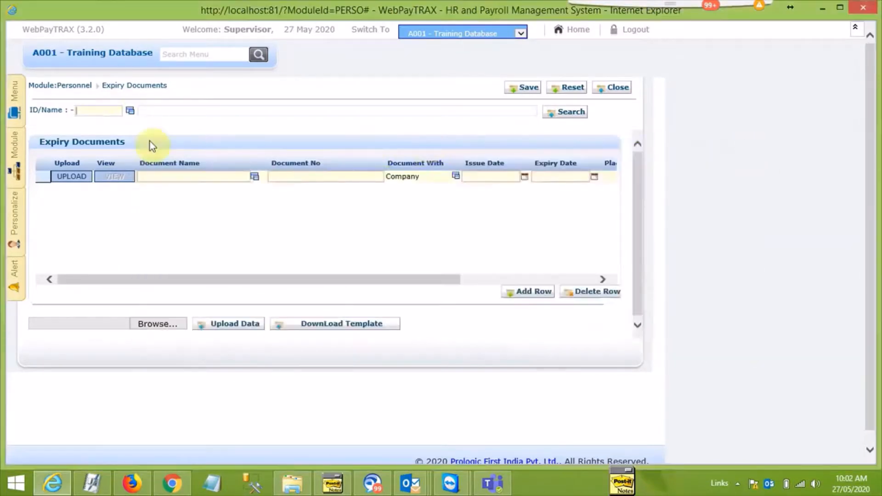
Find the first uploaded employee by partial name, load their expiry documents and check the passport row's number, issue date and expiry date
{"action": "type", "text": "HANS"}
{"action": "key", "text": "Tab"}
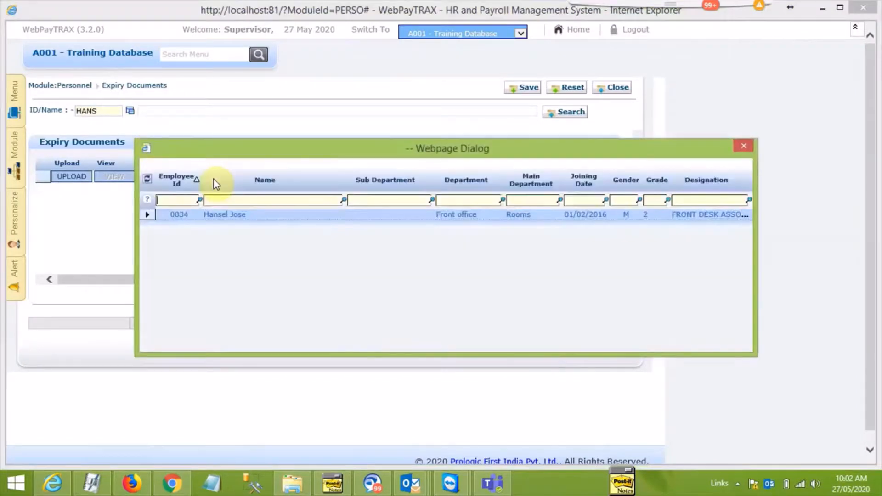
{"action": "left_click", "coordinate": [238, 216]}
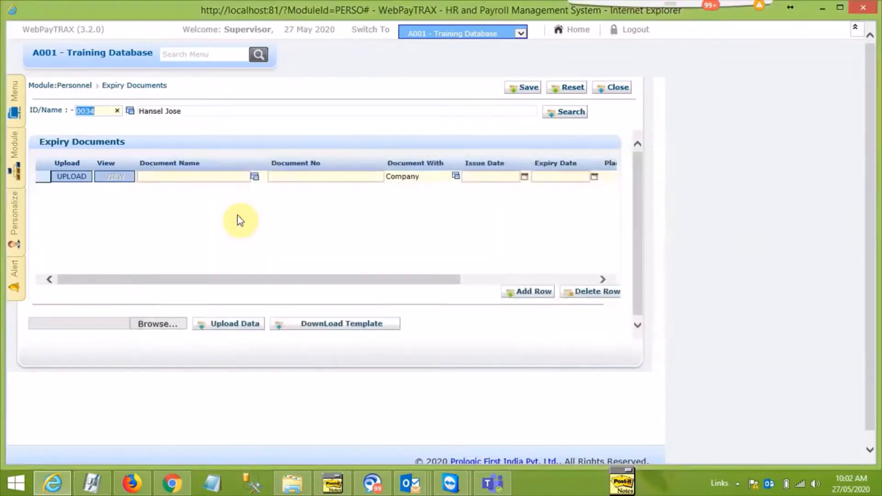
{"action": "left_click", "coordinate": [562, 118]}
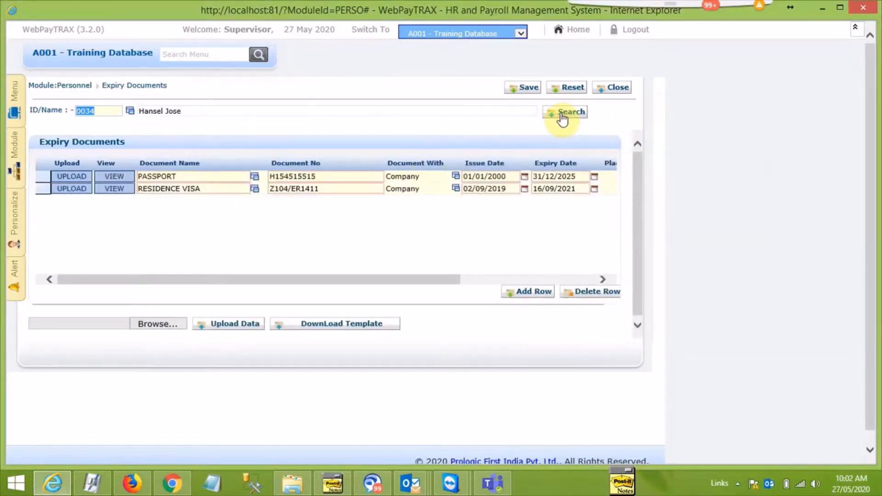
{"action": "left_click", "coordinate": [208, 178]}
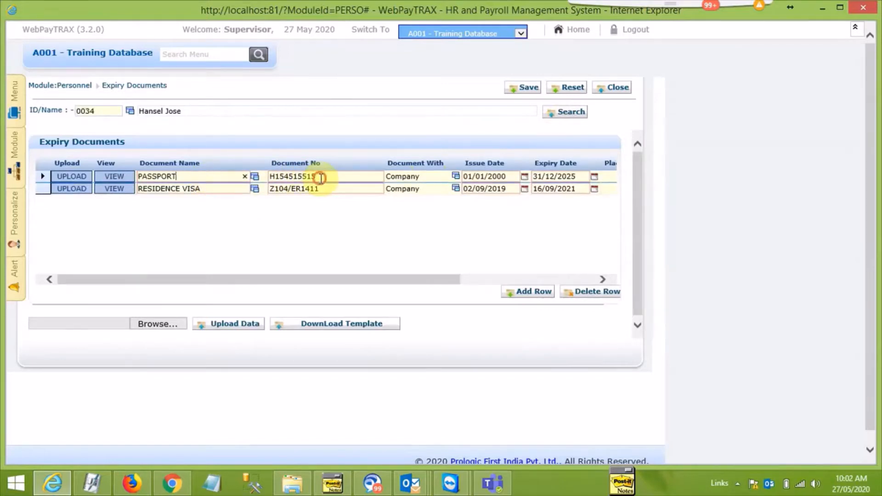
{"action": "left_click", "coordinate": [473, 176]}
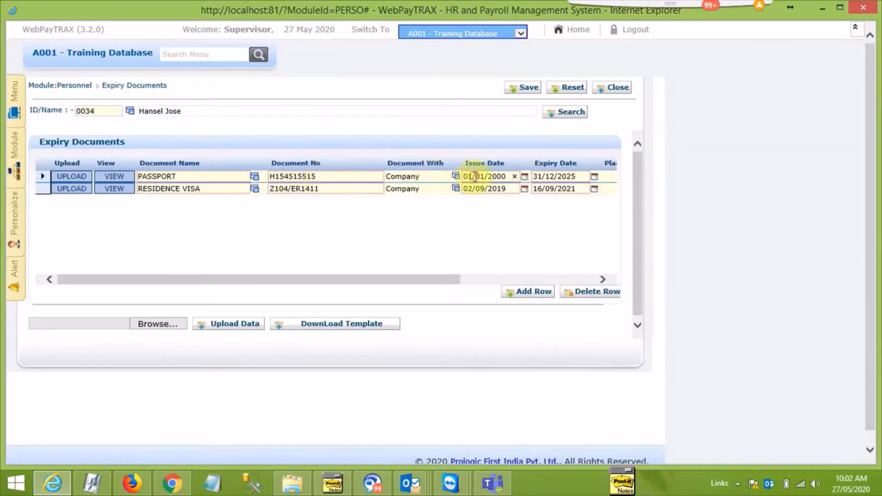
{"action": "left_click", "coordinate": [542, 176]}
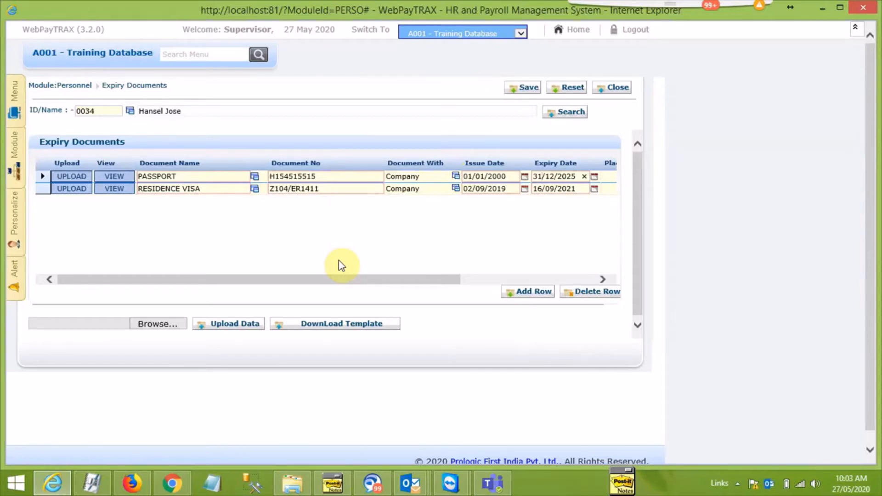
{"action": "left_click", "coordinate": [737, 483]}
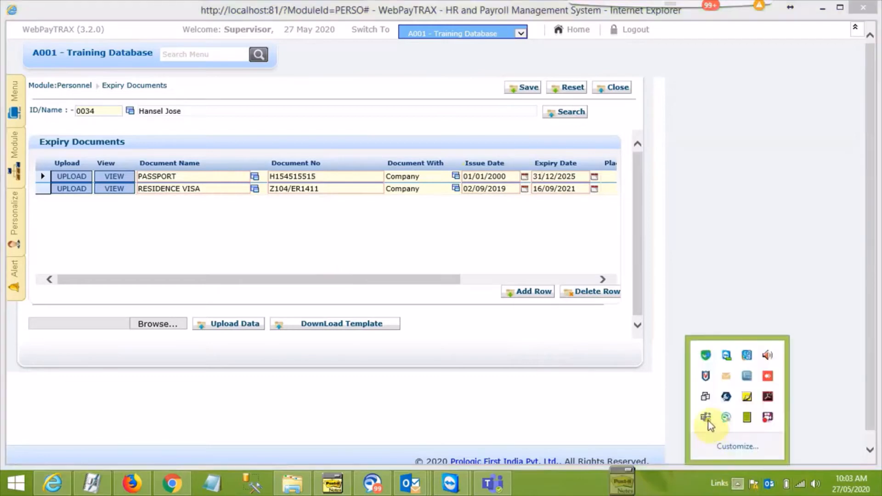
{"action": "left_click", "coordinate": [767, 416]}
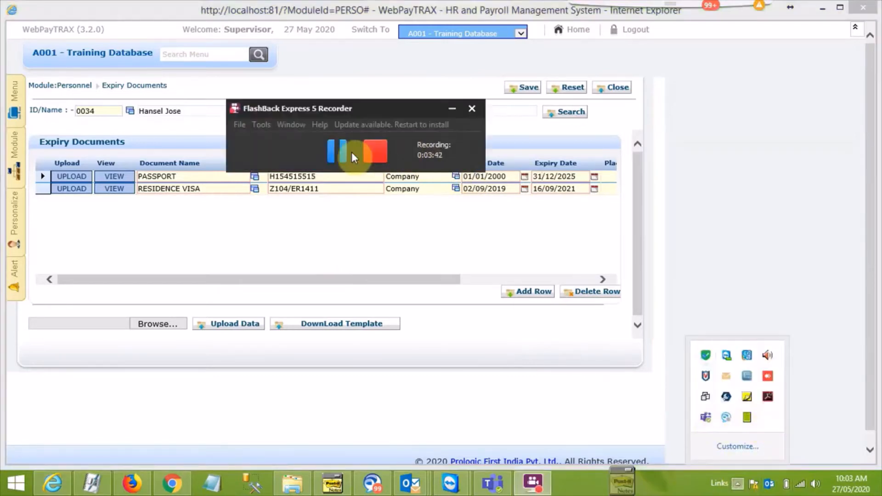